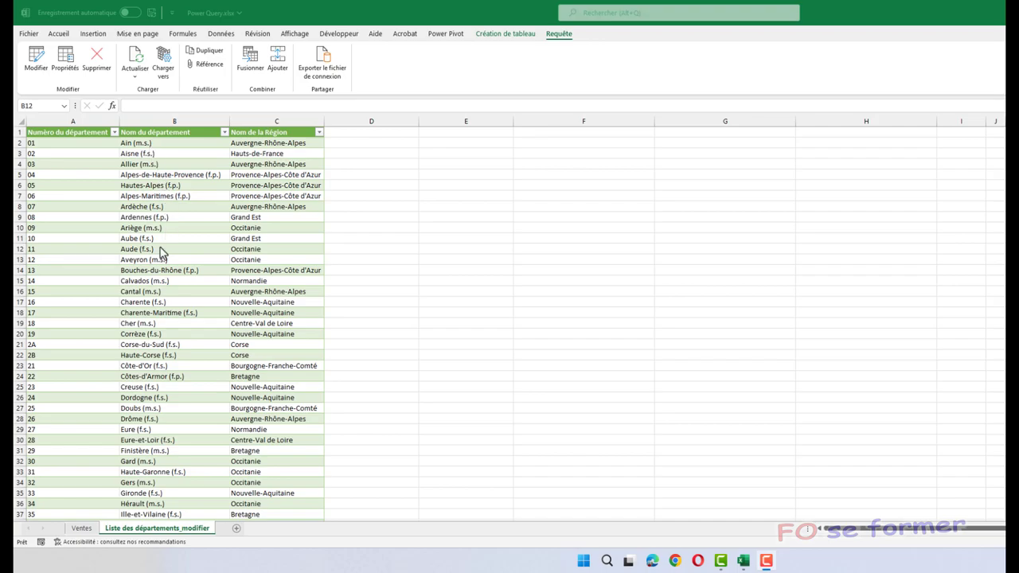
- Scroll through the department list and bring up the Requête query commands for the table
scroll(151, 293, "down", 4)
scroll(151, 293, "down", 2)
scroll(151, 293, "up", 5)
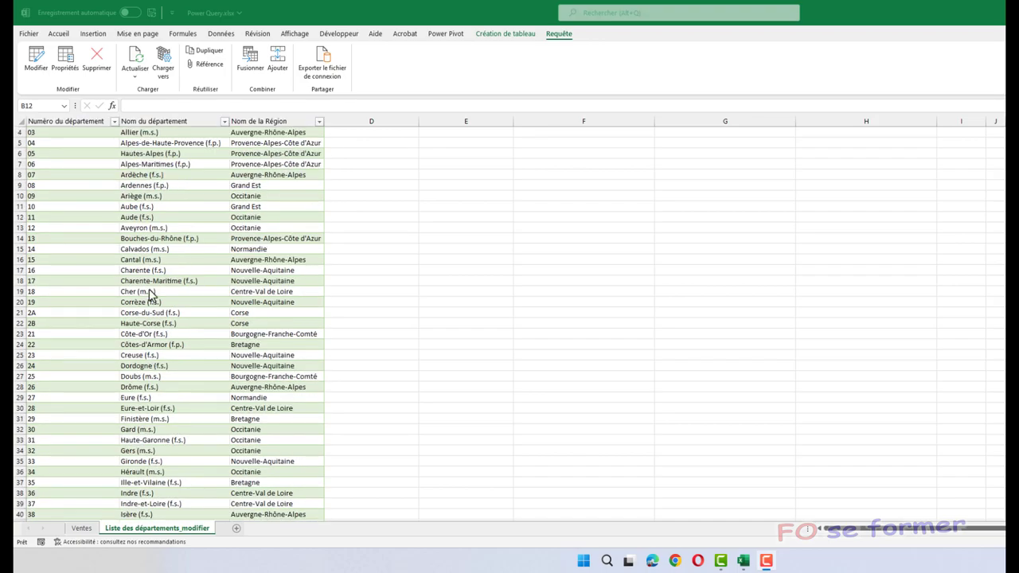
scroll(153, 293, "up", 1)
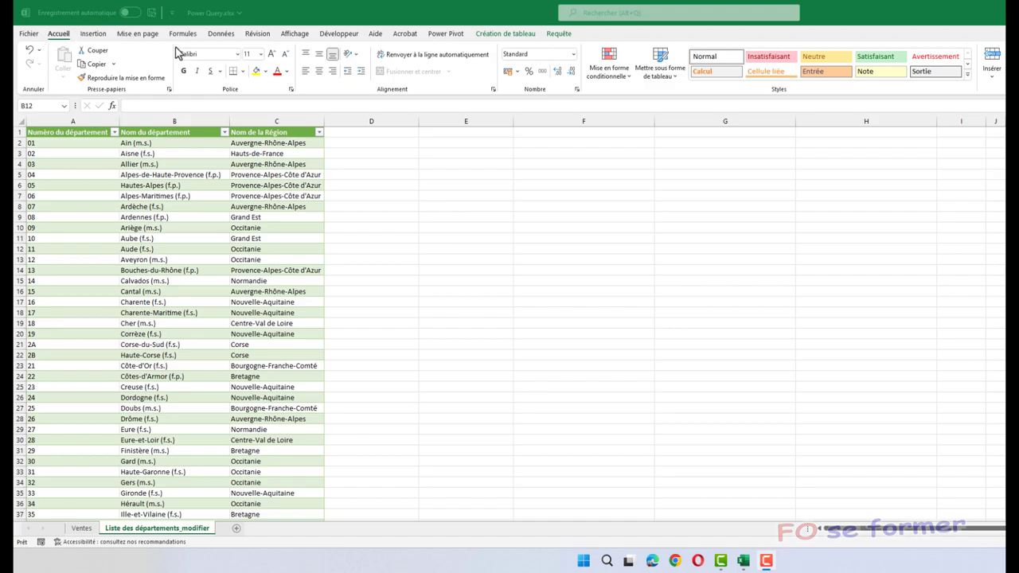
left_click(559, 34)
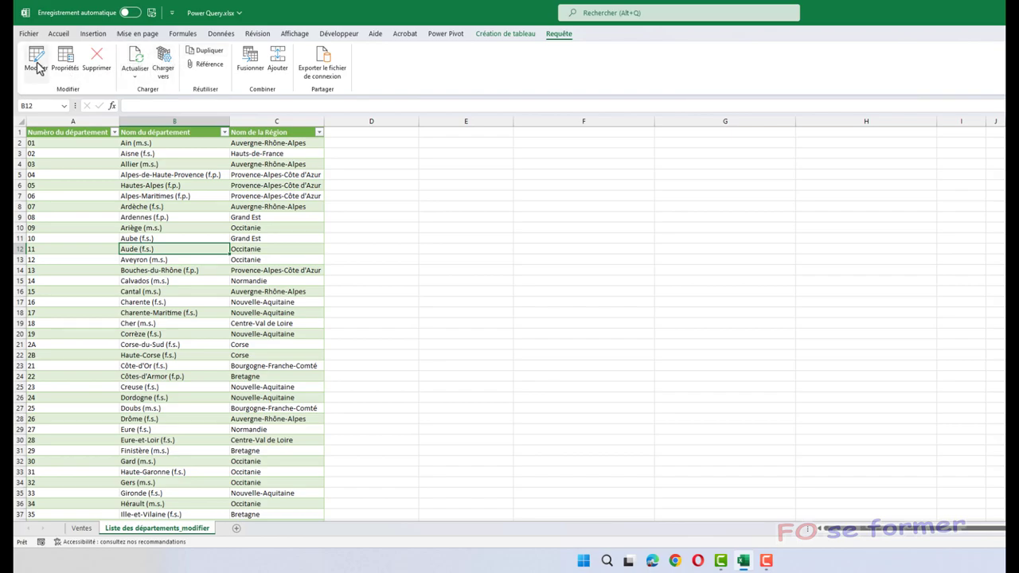
- Edit the department query in Power Query and start splitting Nom du département by delimiter
left_click(36, 68)
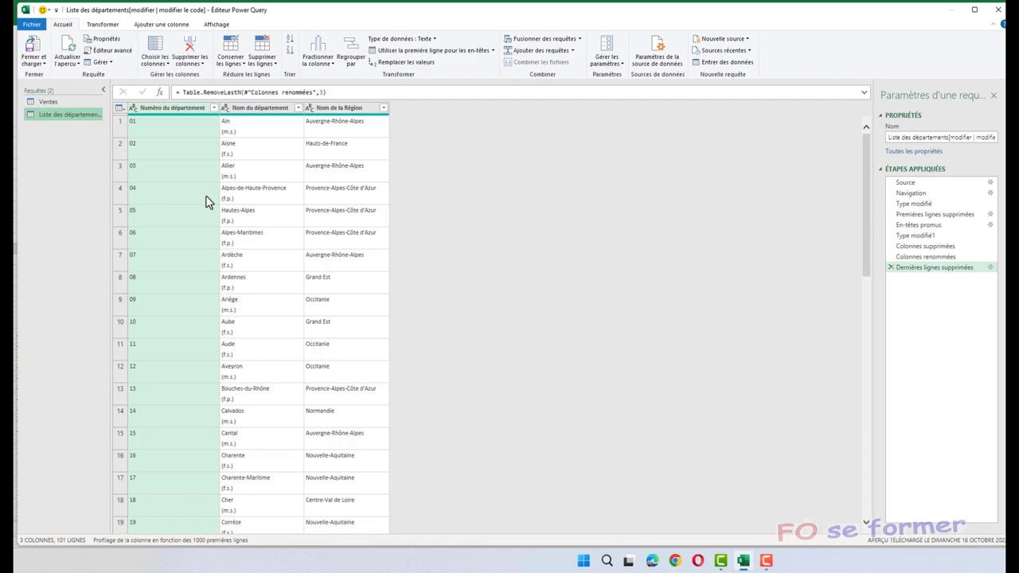
left_click(263, 110)
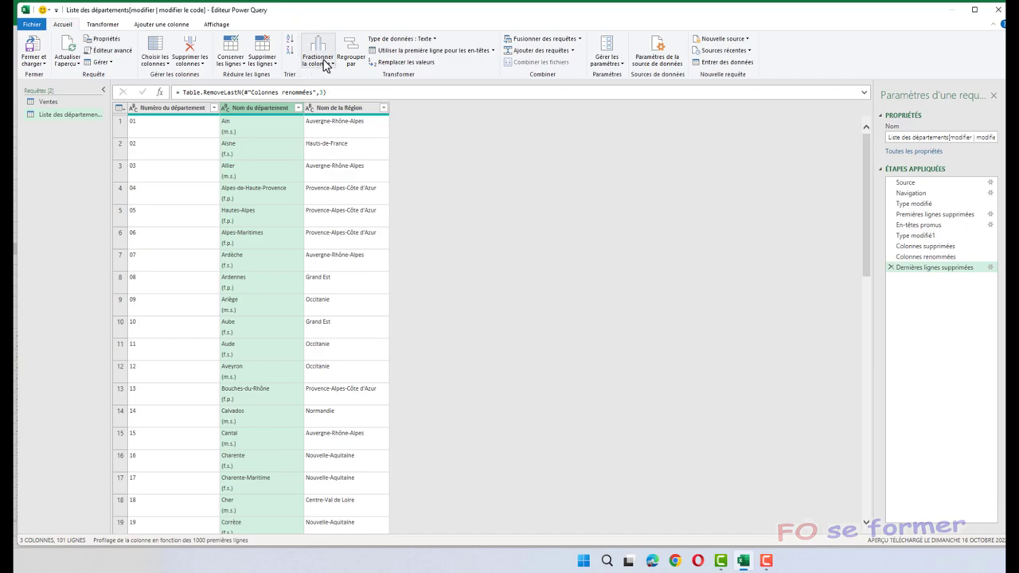
left_click(325, 65)
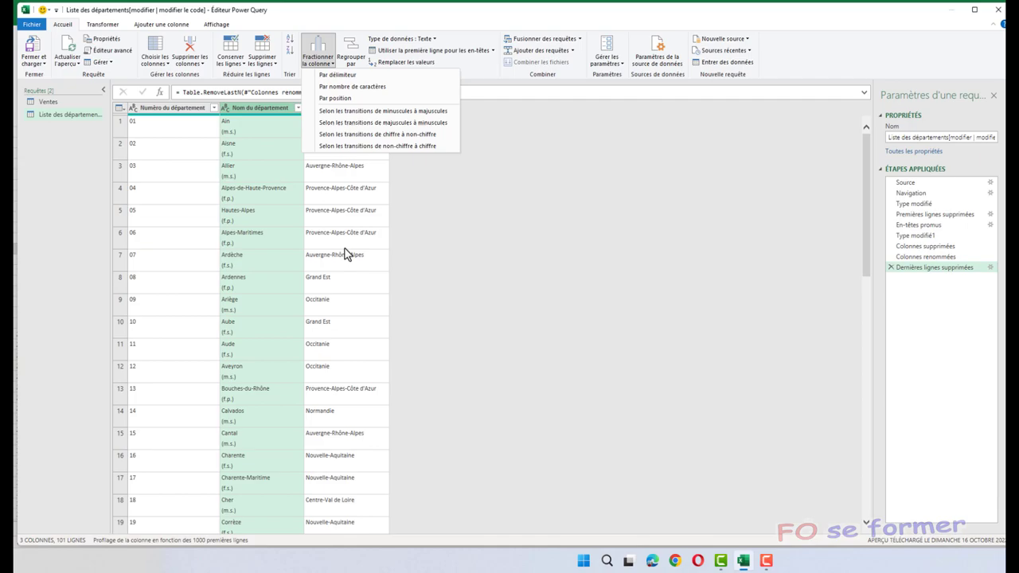
left_click(366, 75)
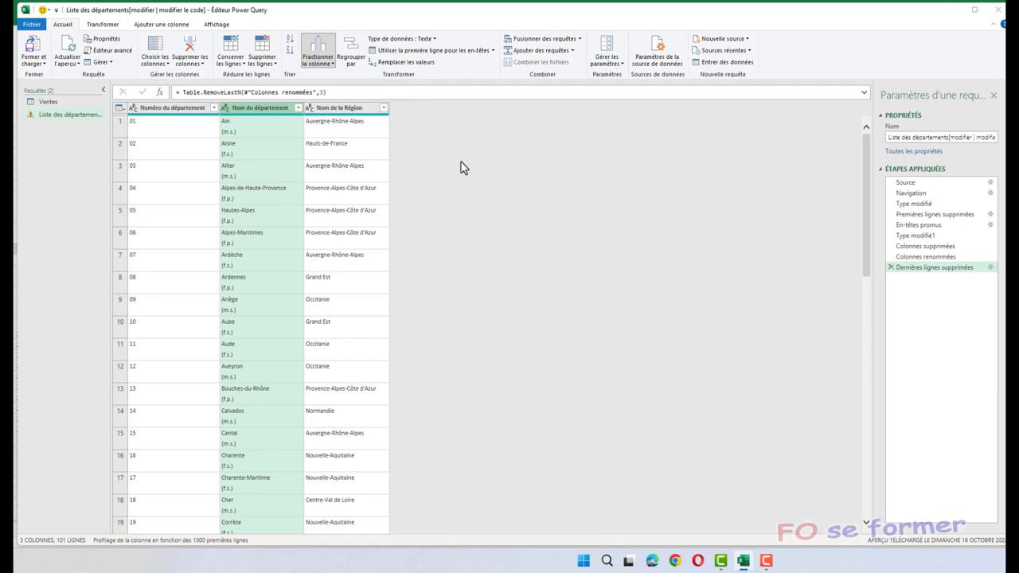
left_click_drag(593, 169, 532, 171)
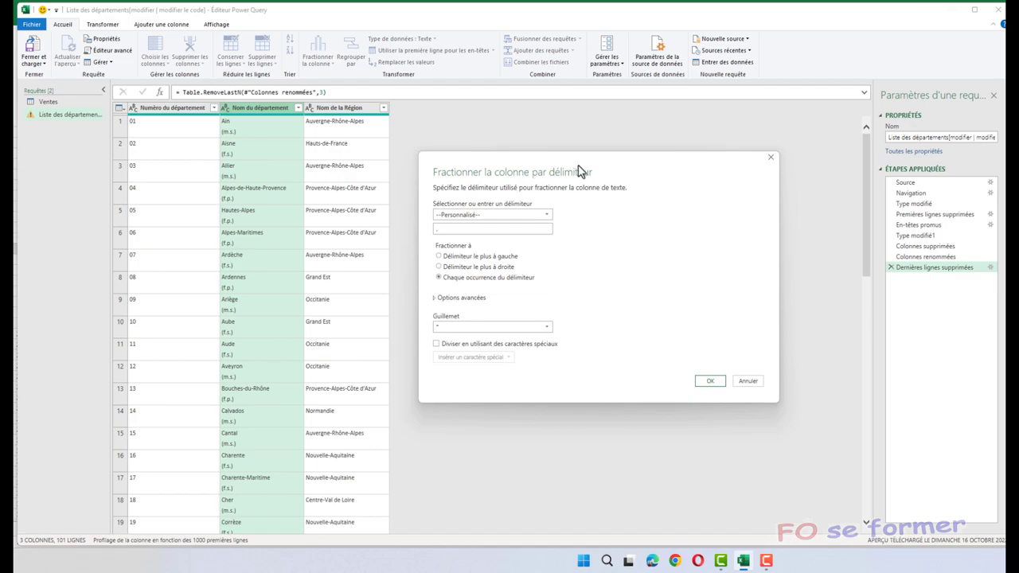
- Replace the custom delimiter with the special character Retour chariot #(cr), splitting at each occurrence
left_click(547, 216)
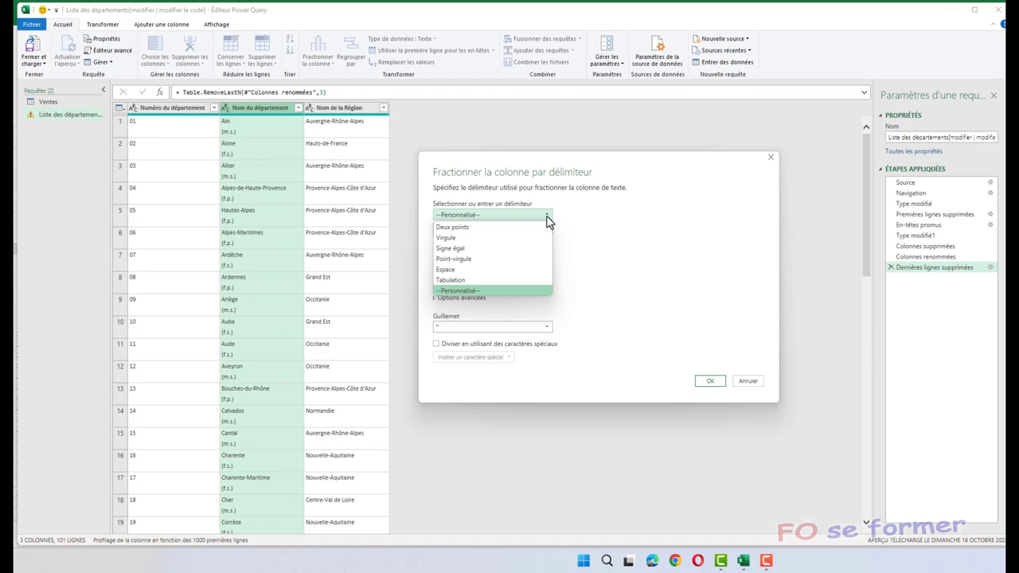
left_click(548, 216)
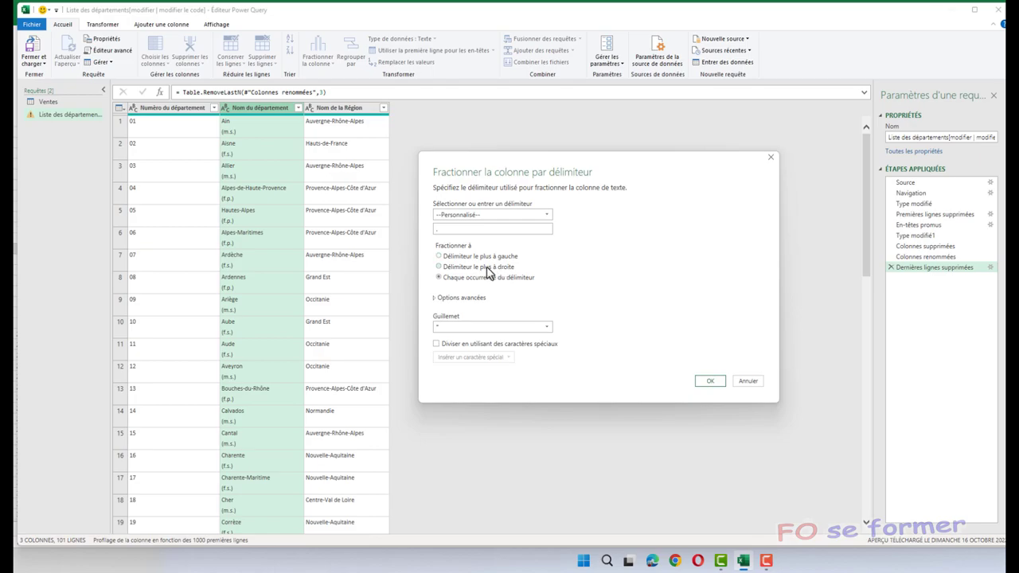
left_click(435, 300)
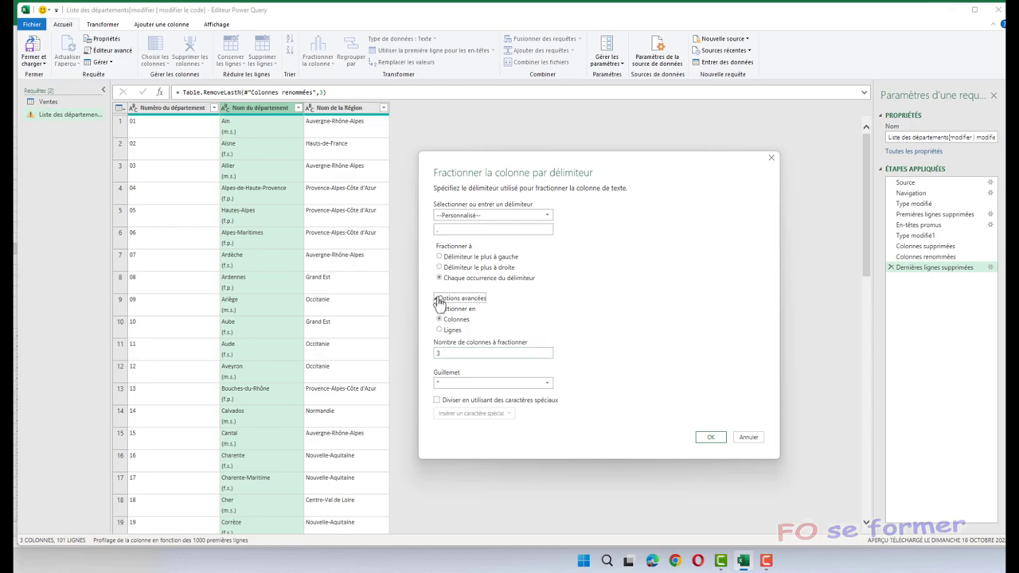
left_click(436, 298)
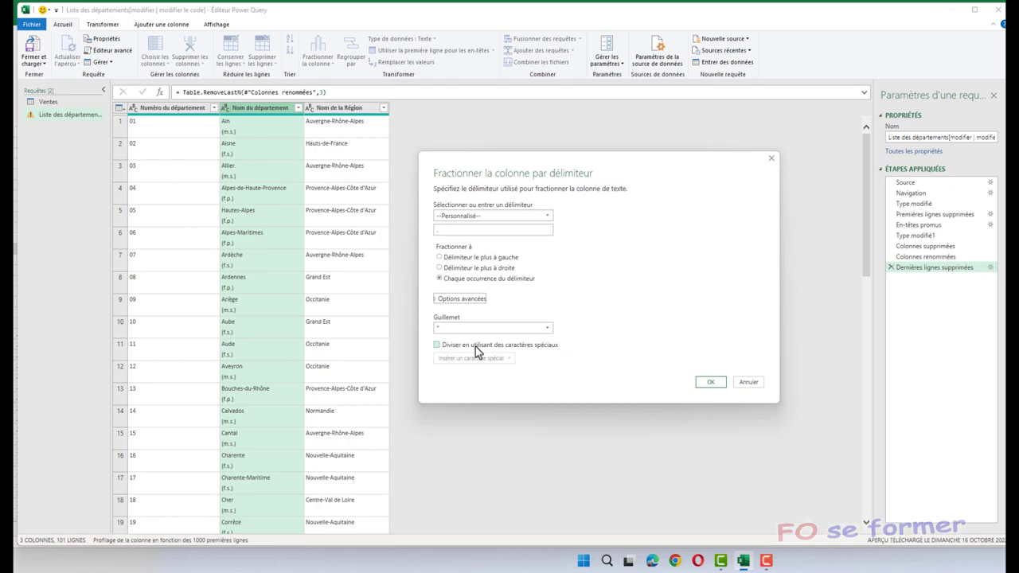
left_click(475, 348)
left_click(508, 359)
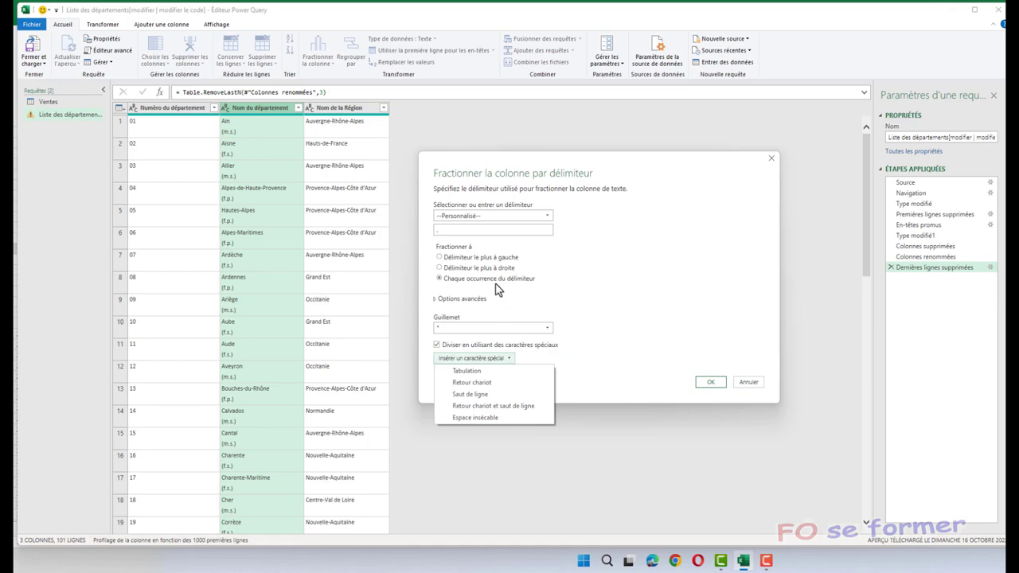
left_click(485, 230)
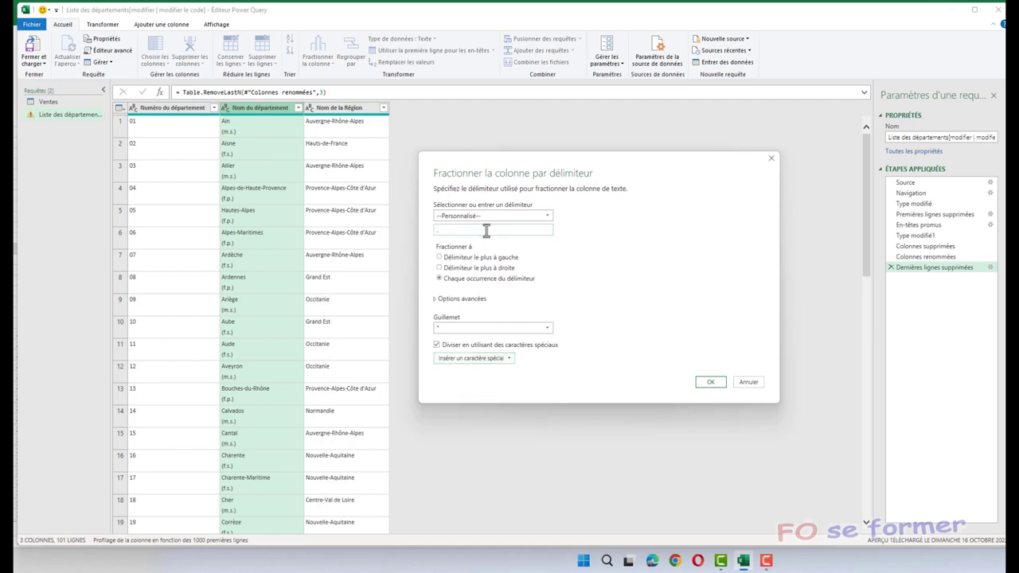
key("BackSpace")
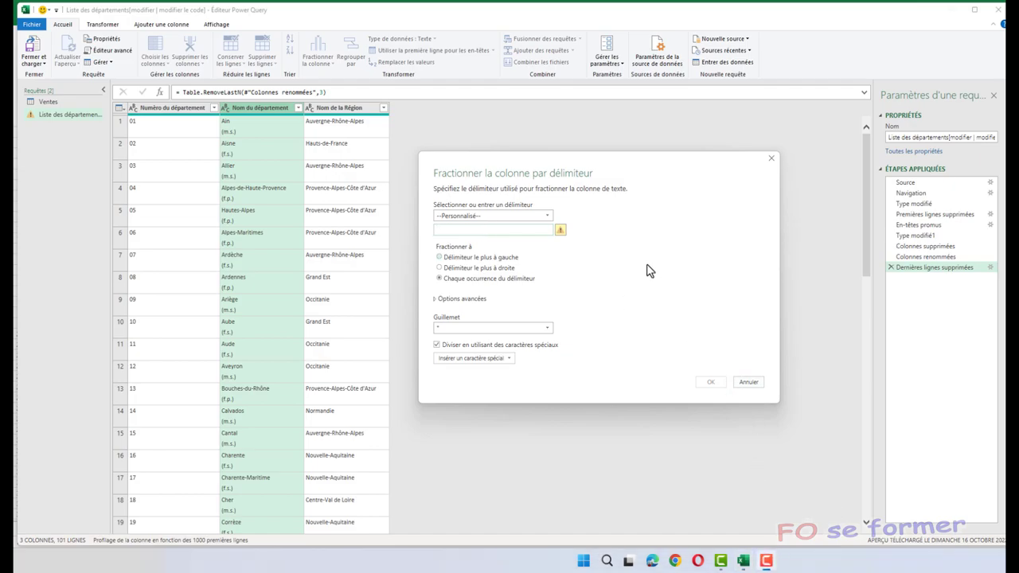
left_click(498, 360)
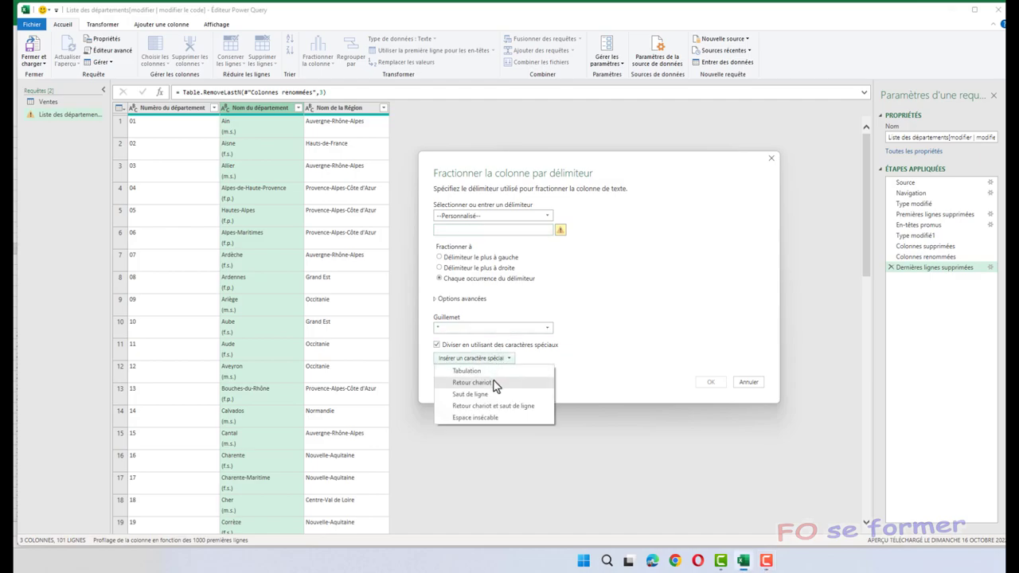
left_click(495, 383)
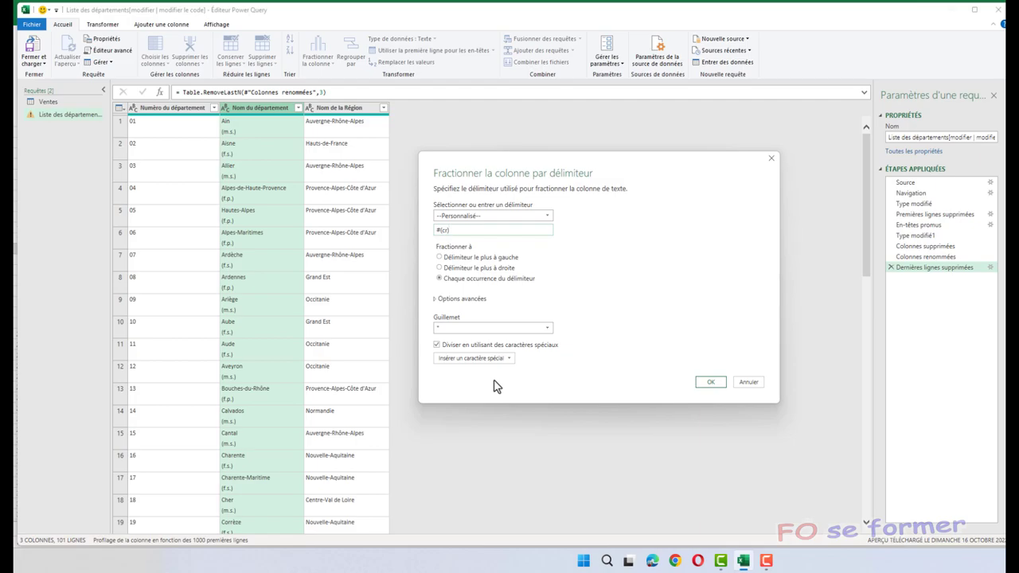
- Apply the split into Nom du département.1 and .2 and review the resulting columns
left_click(710, 383)
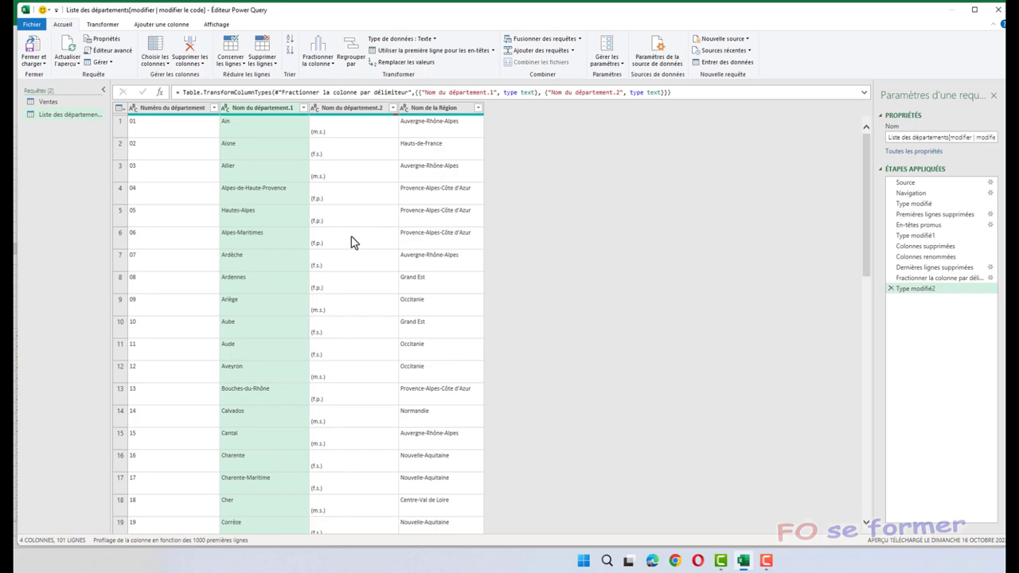
scroll(355, 243, "down", 2)
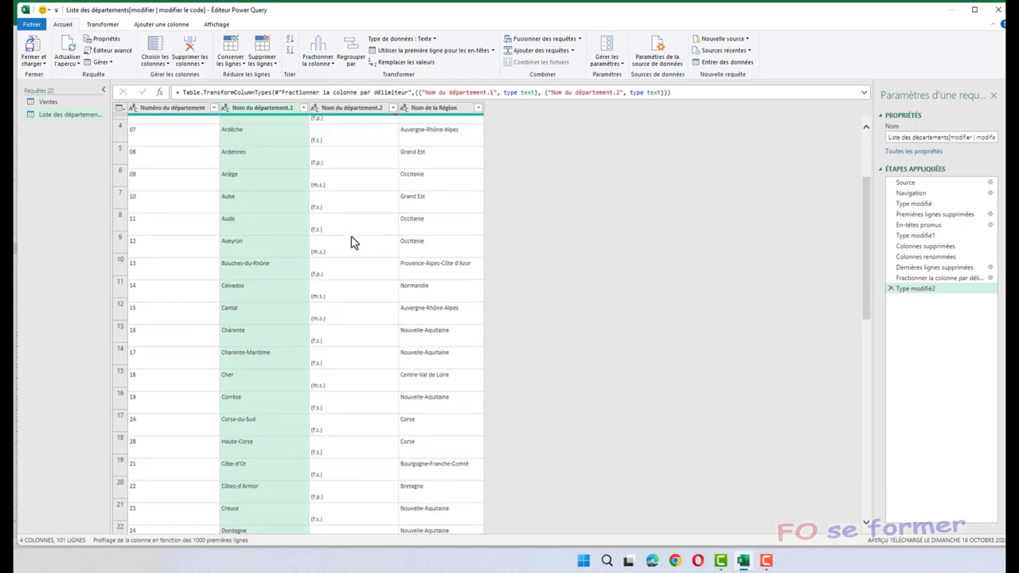
scroll(354, 242, "down", 3)
scroll(354, 243, "down", 2)
scroll(357, 243, "down", 2)
scroll(356, 243, "down", 2)
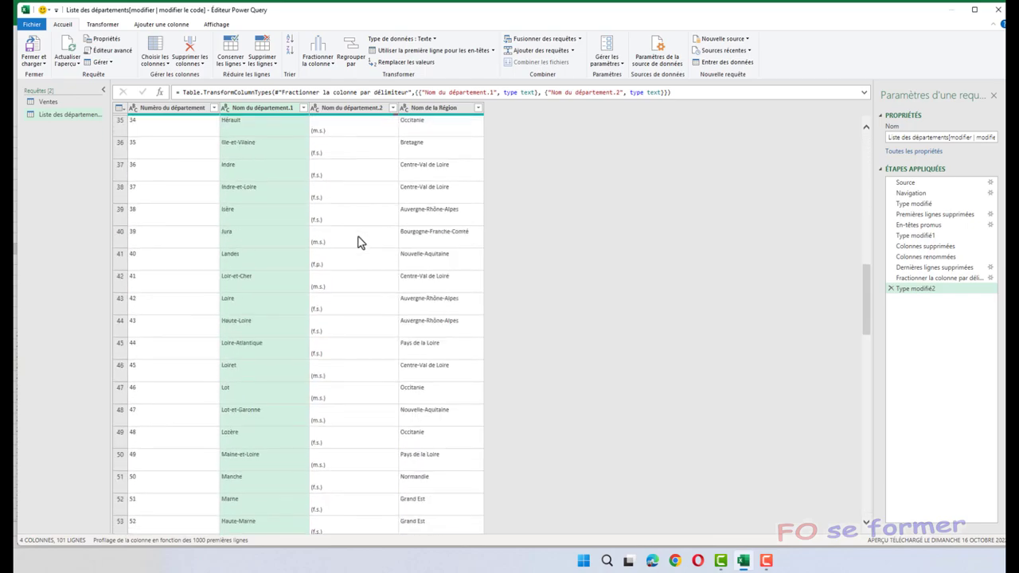
scroll(356, 243, "down", 3)
scroll(357, 243, "down", 2)
scroll(358, 243, "down", 3)
scroll(358, 243, "up", 3)
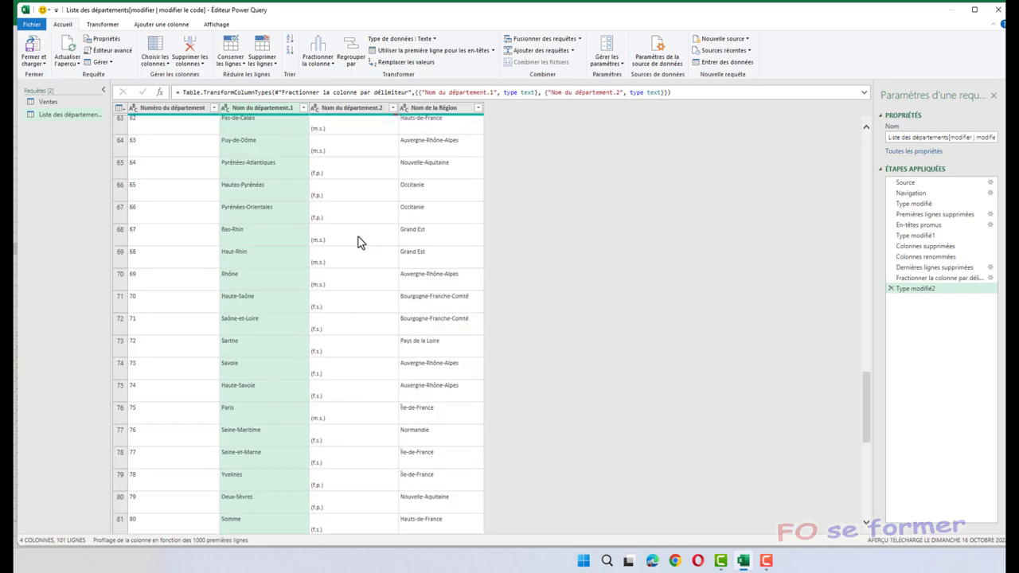
scroll(358, 243, "up", 2)
scroll(358, 243, "up", 3)
scroll(358, 243, "up", 2)
scroll(358, 242, "up", 5)
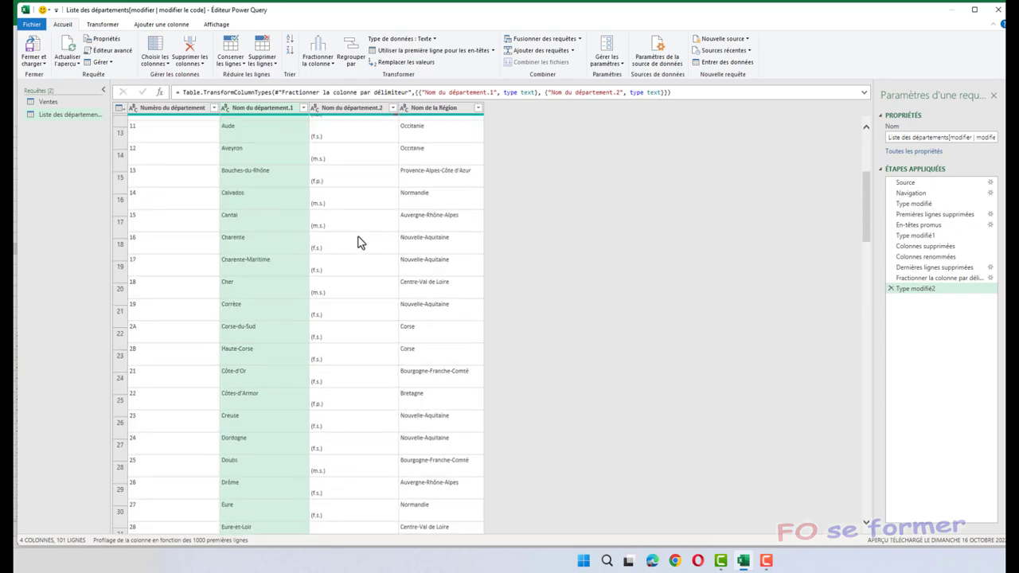
scroll(358, 242, "up", 4)
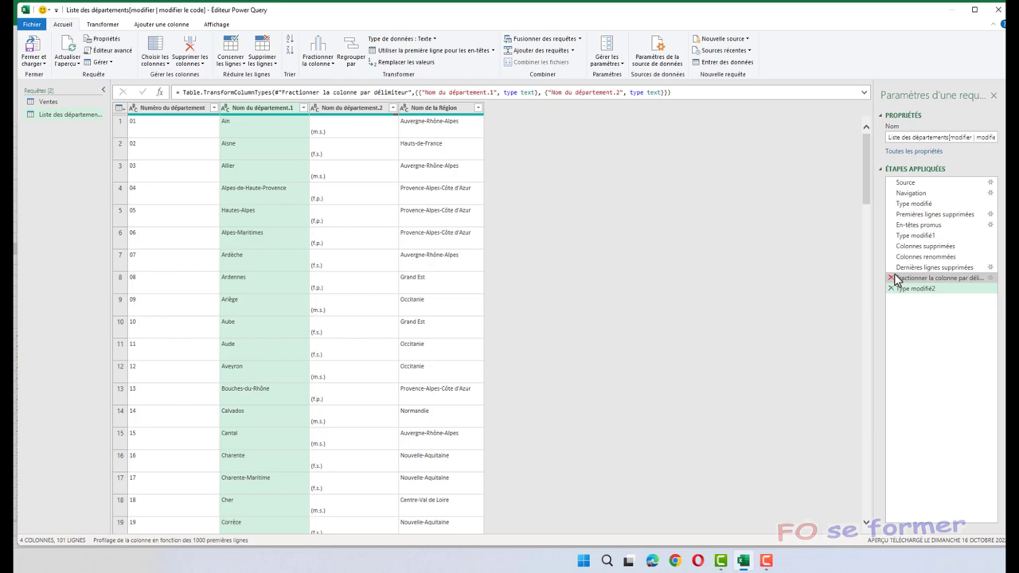
- Select both Nom du département.1 and .2 columns and start Fusionner les colonnes
left_click(110, 26)
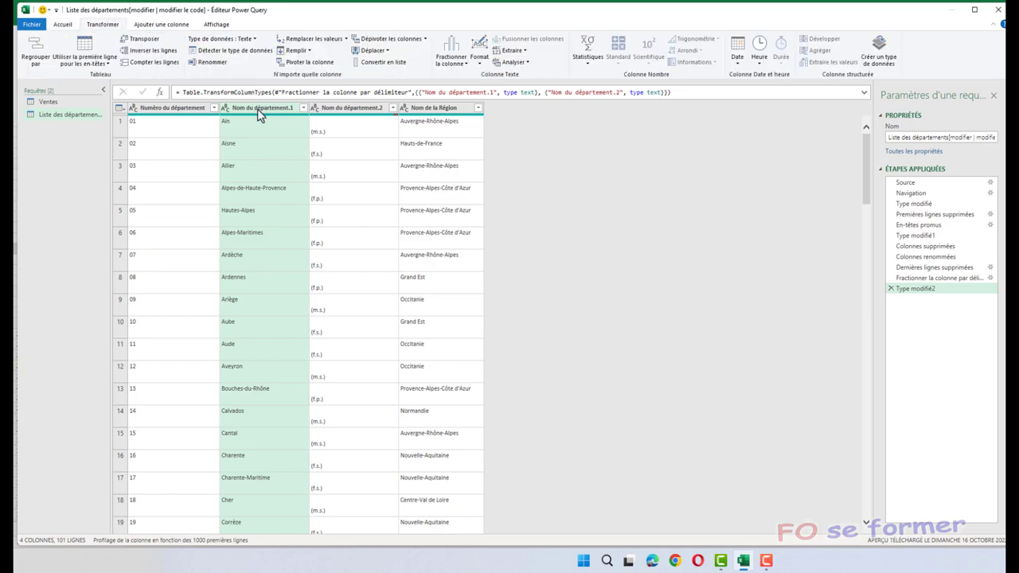
left_click(339, 109, "ctrl")
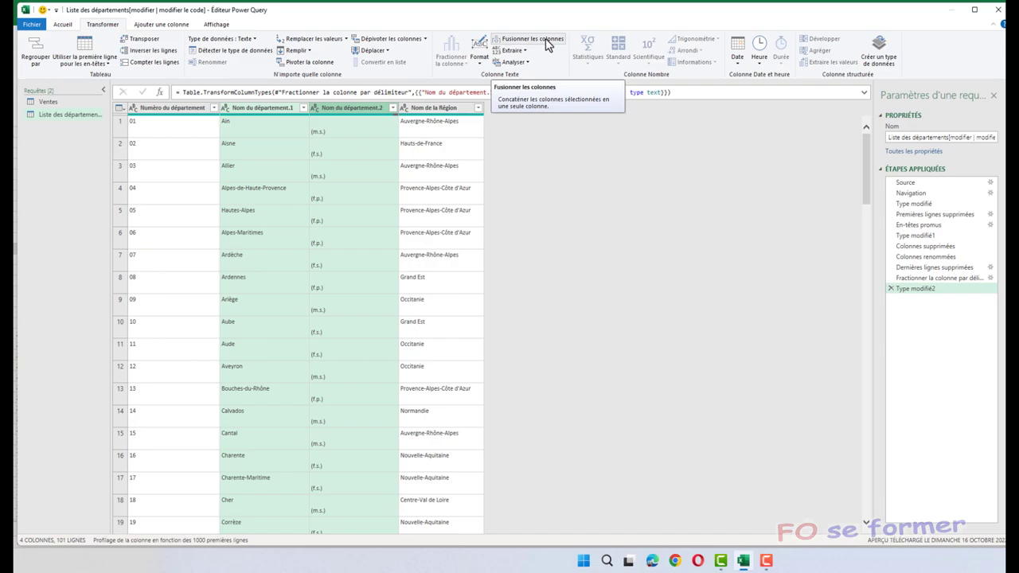
right_click(333, 116)
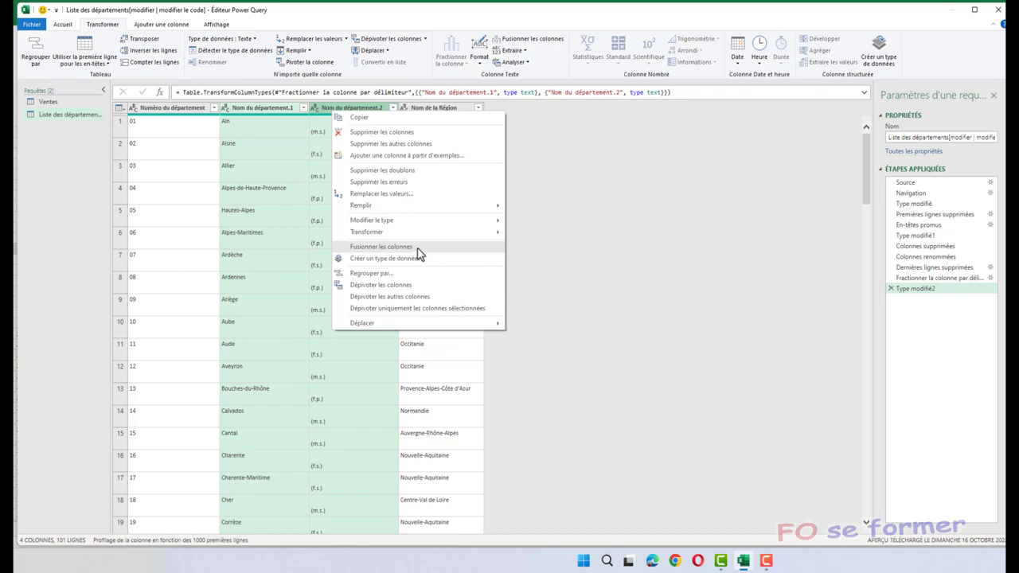
left_click(551, 33)
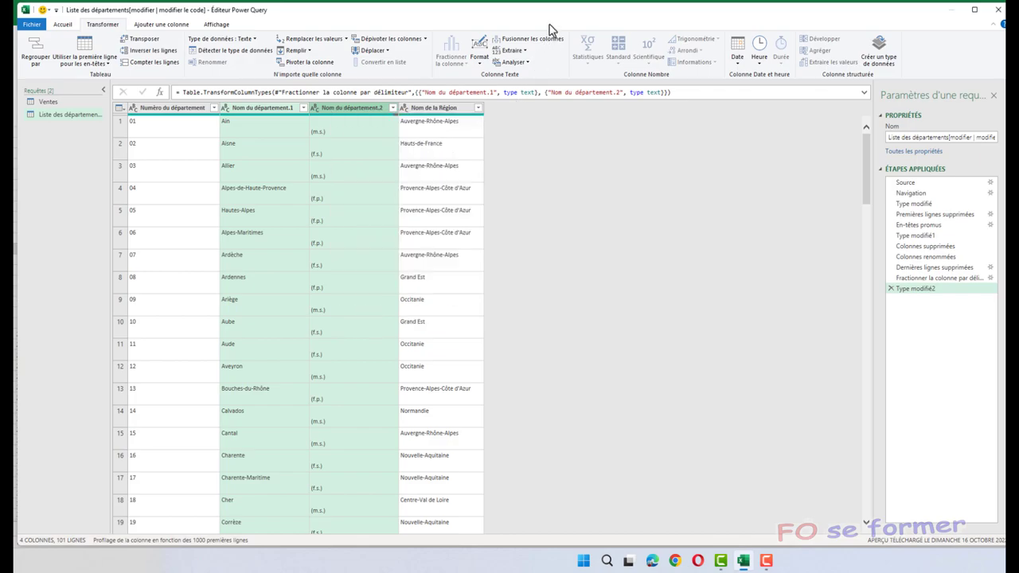
left_click(538, 41)
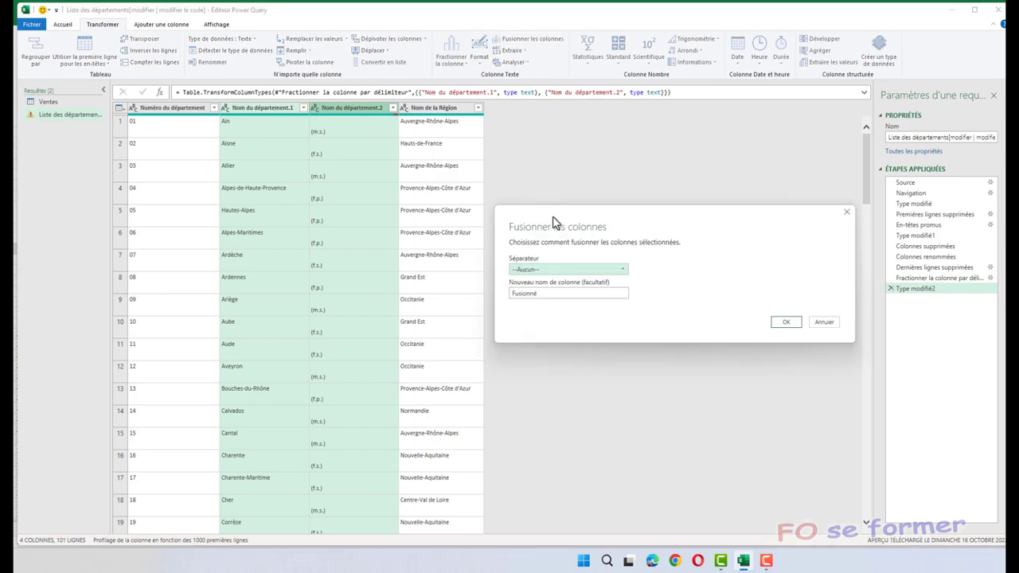
- Merge Nom du département.1 and .2 using the Espace separator into the Fusionné column
left_click_drag(557, 229, 531, 201)
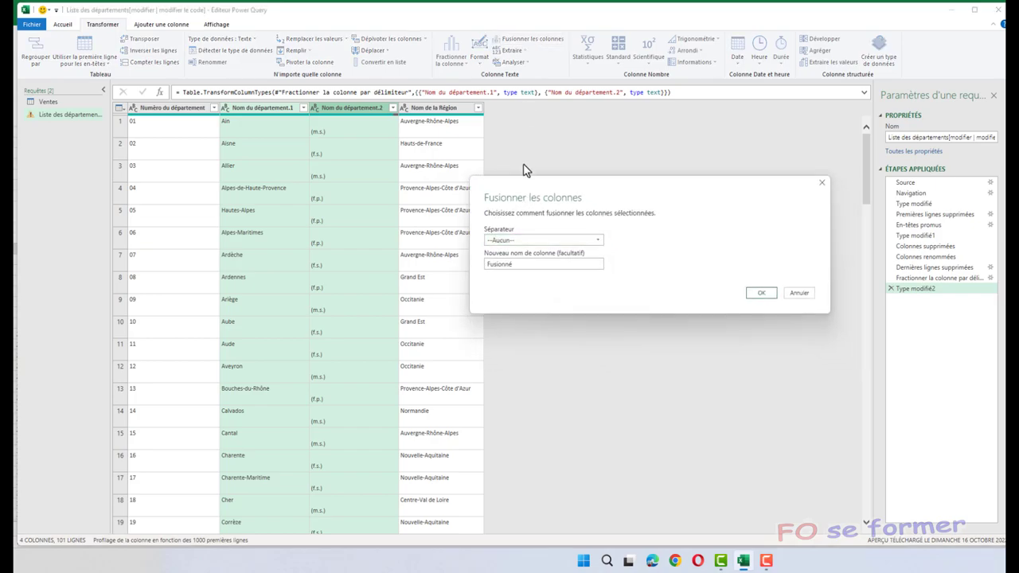
left_click(602, 242)
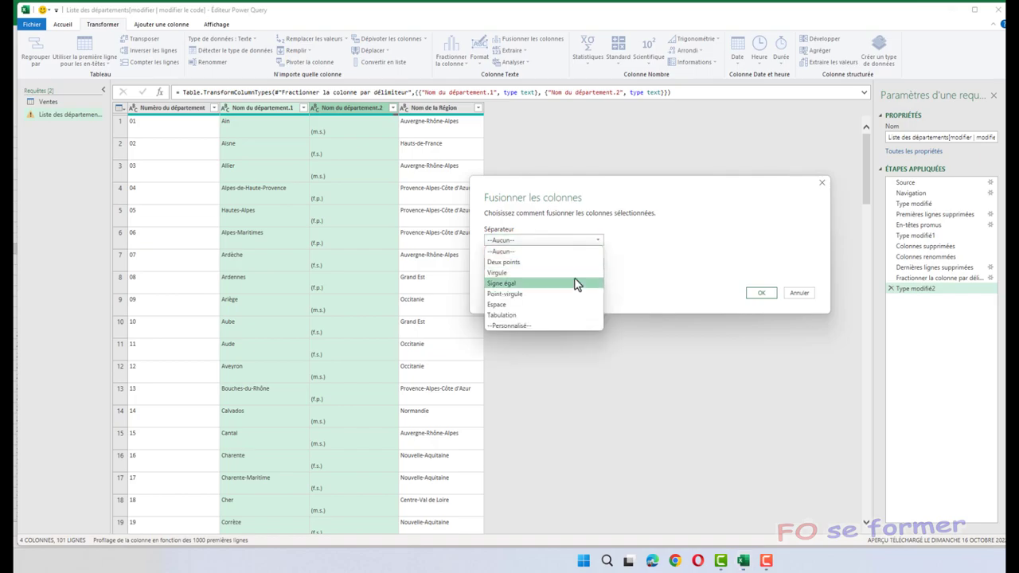
left_click(562, 326)
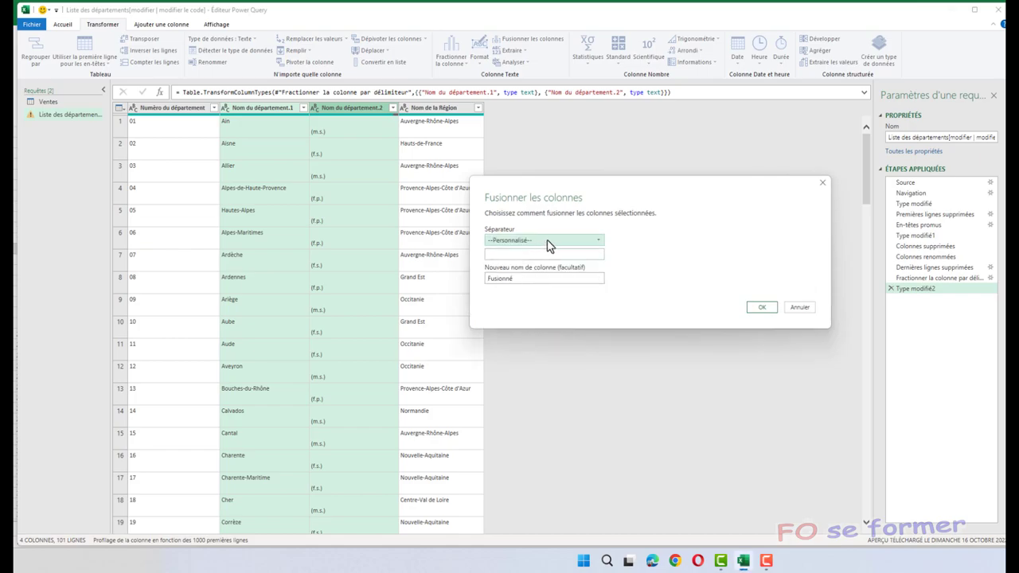
left_click(548, 240)
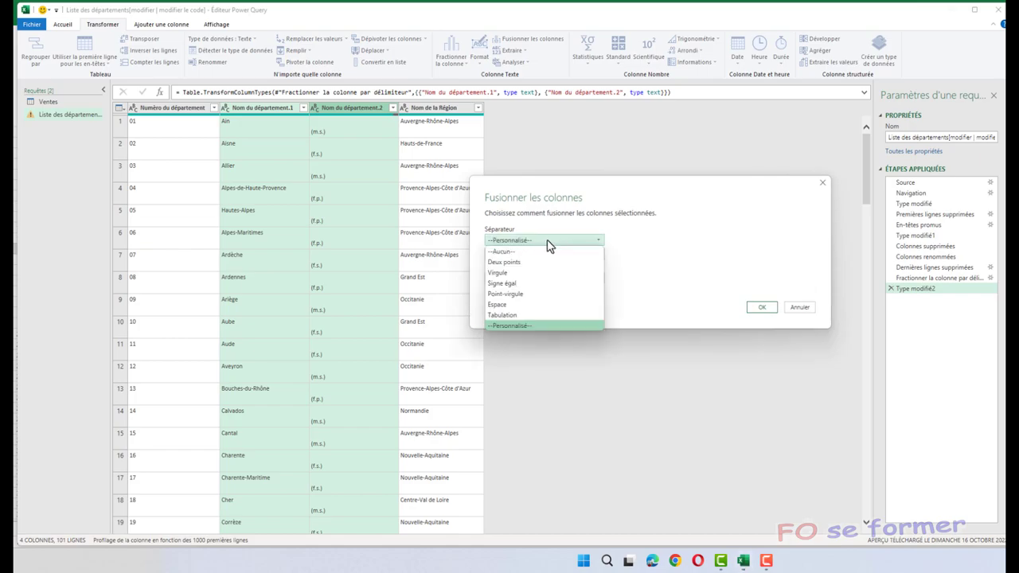
left_click(529, 305)
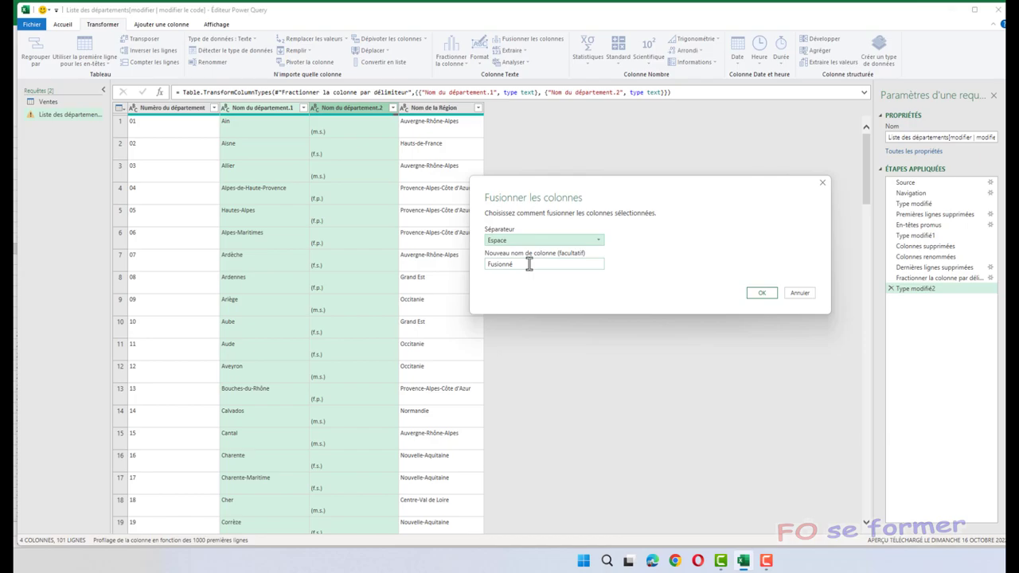
left_click(762, 294)
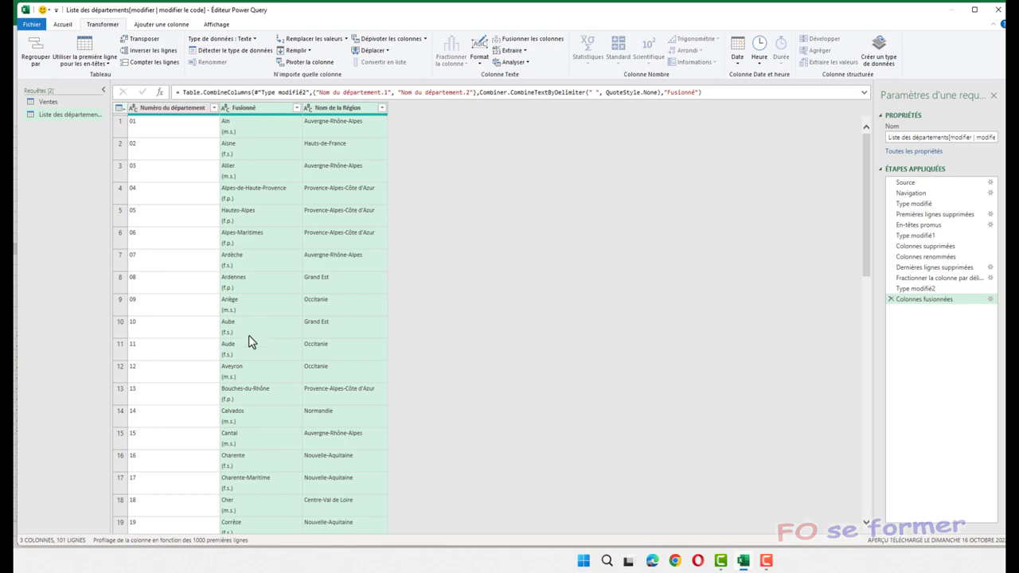
scroll(245, 384, "down", 2)
scroll(245, 387, "down", 4)
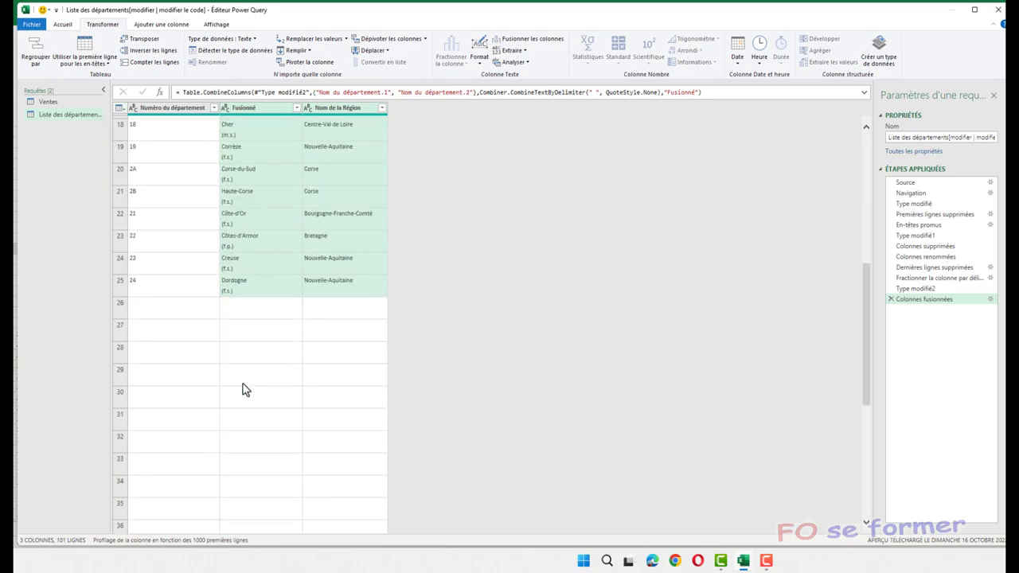
scroll(244, 390, "up", 6)
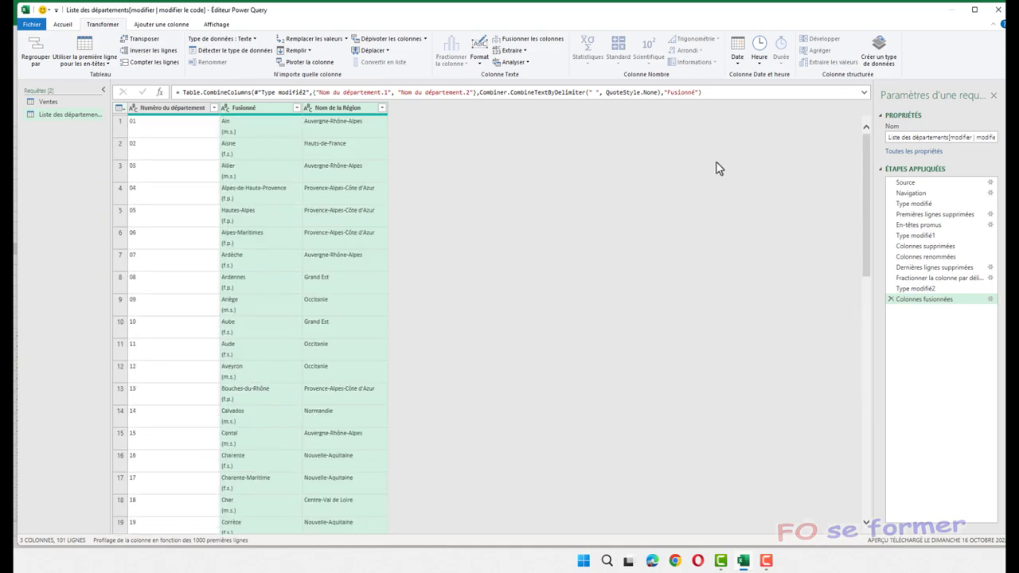
- Delete the Colonnes fusionnées step and remove the Nom du département.2 suffix column
left_click(891, 299)
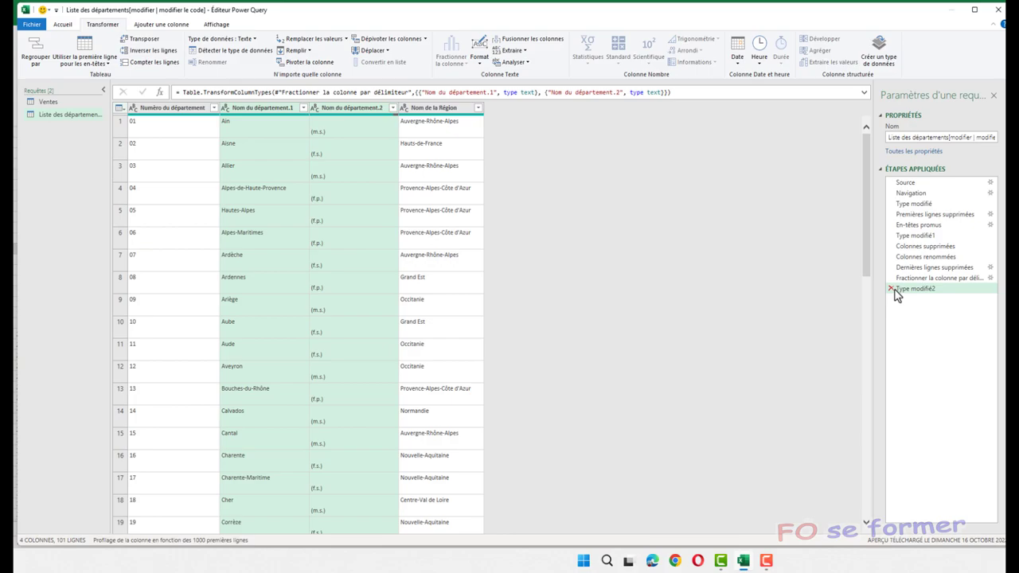
left_click(355, 156)
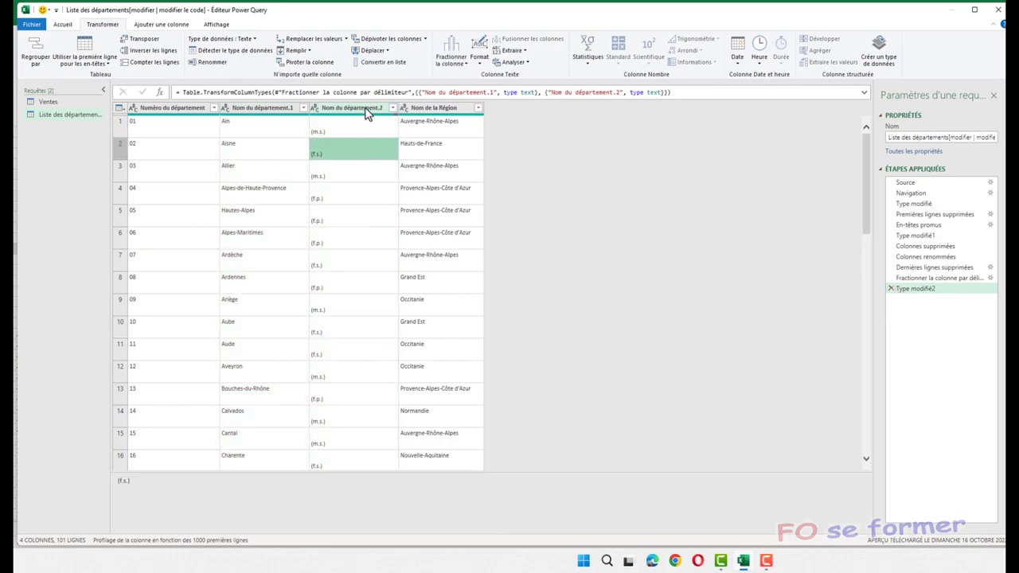
left_click(366, 110)
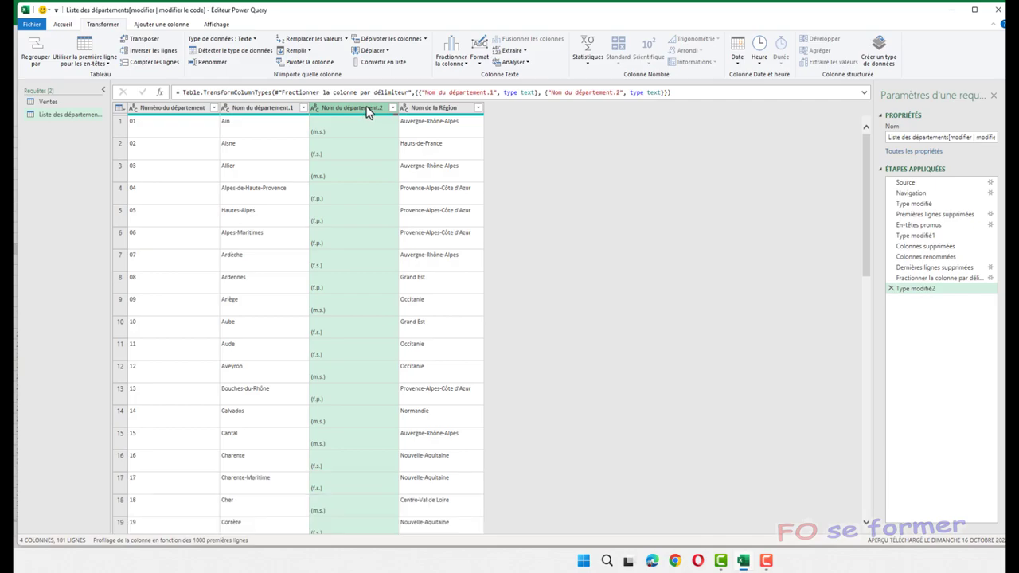
left_click(68, 26)
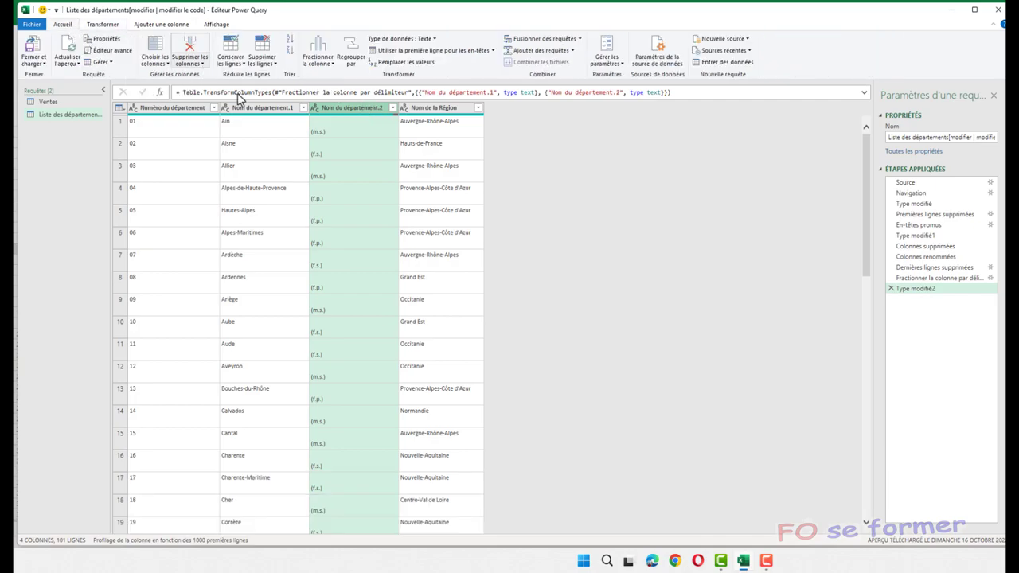
right_click(349, 114)
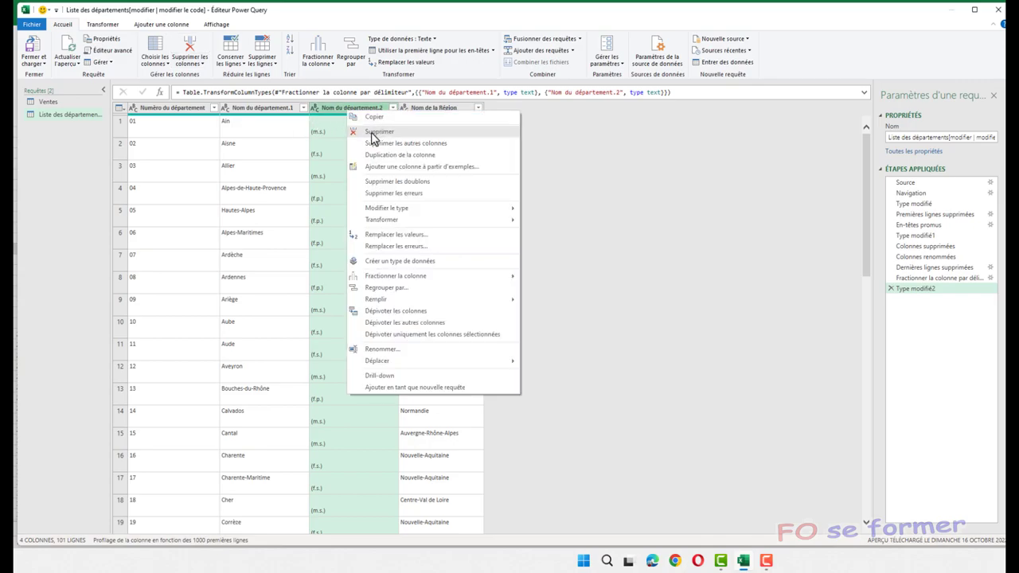
left_click(372, 134)
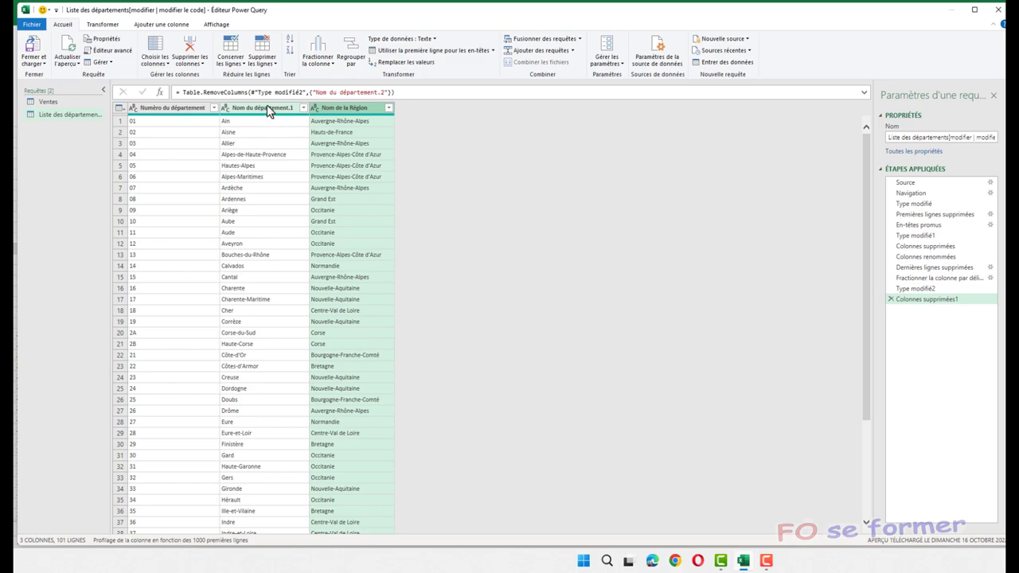
left_click(269, 110)
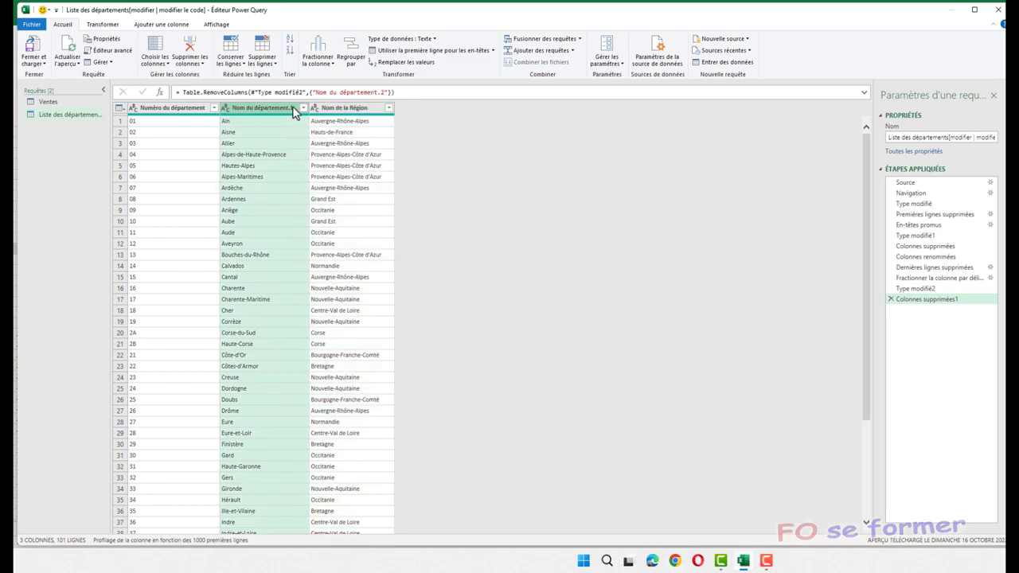
double_click(293, 111)
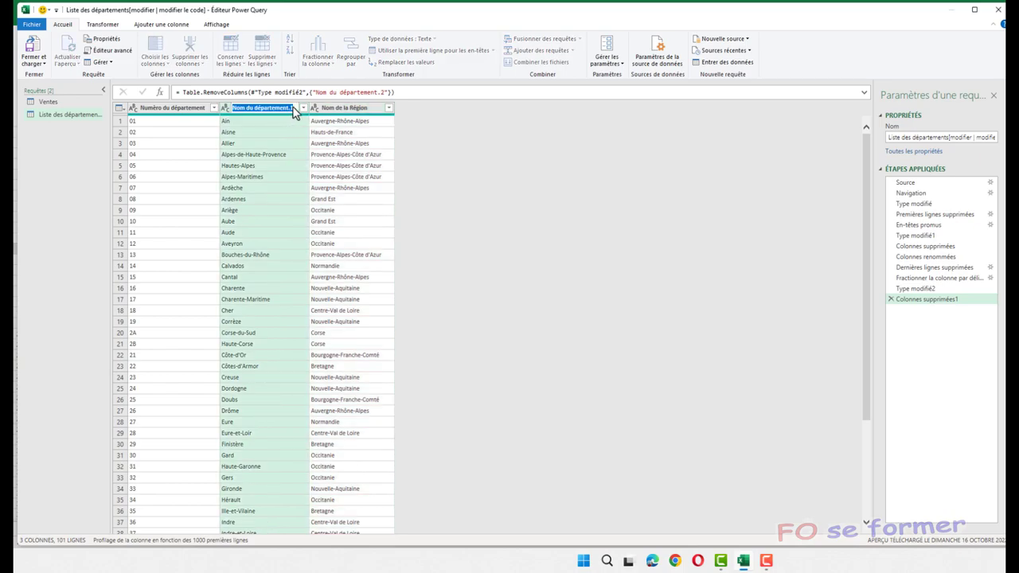
- Rename the Nom du département.1 column to Nom du département
left_click(293, 112)
key("Return")
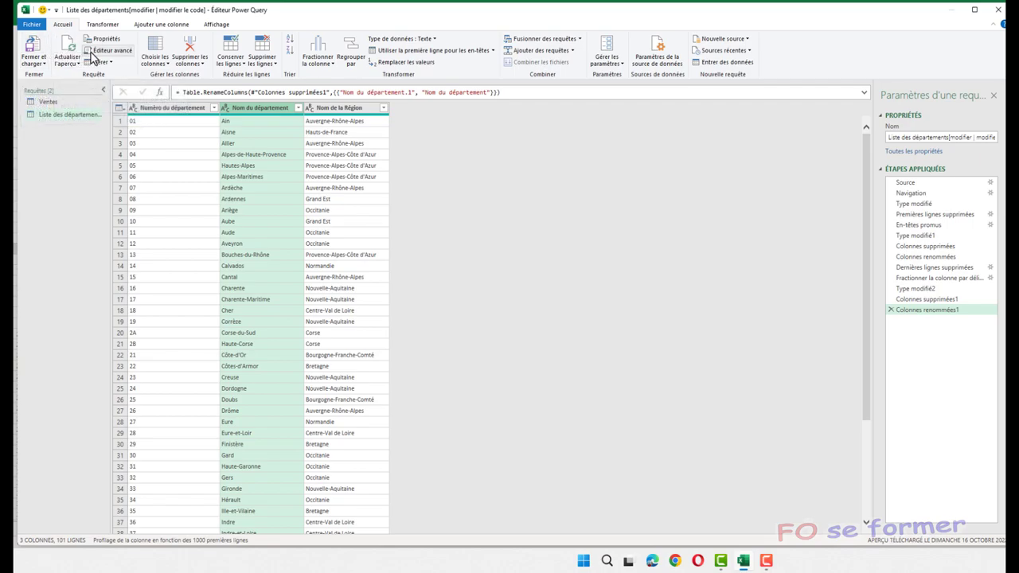
- Close and load the query back onto the Liste des départements_modifier sheet
left_click(32, 49)
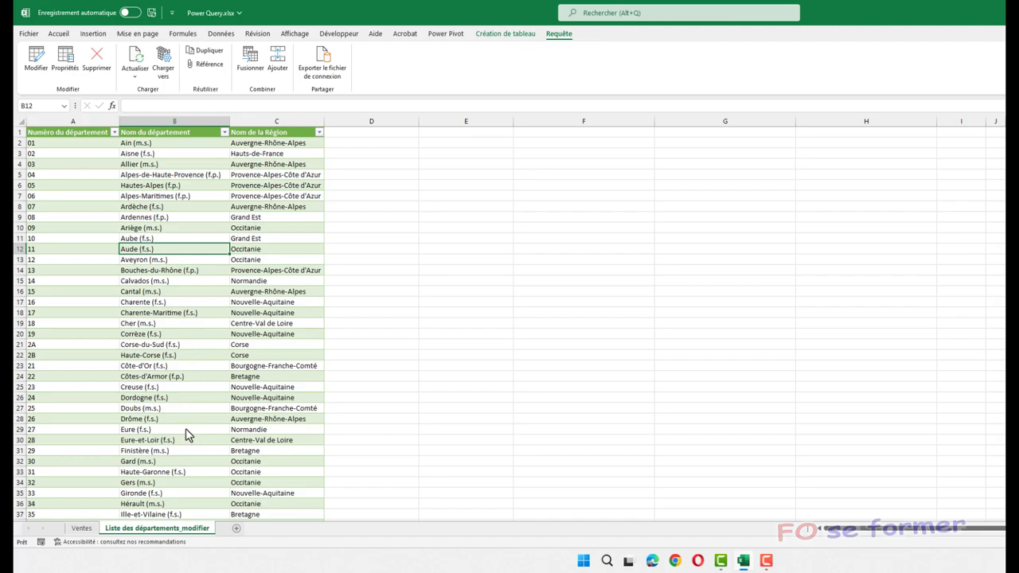